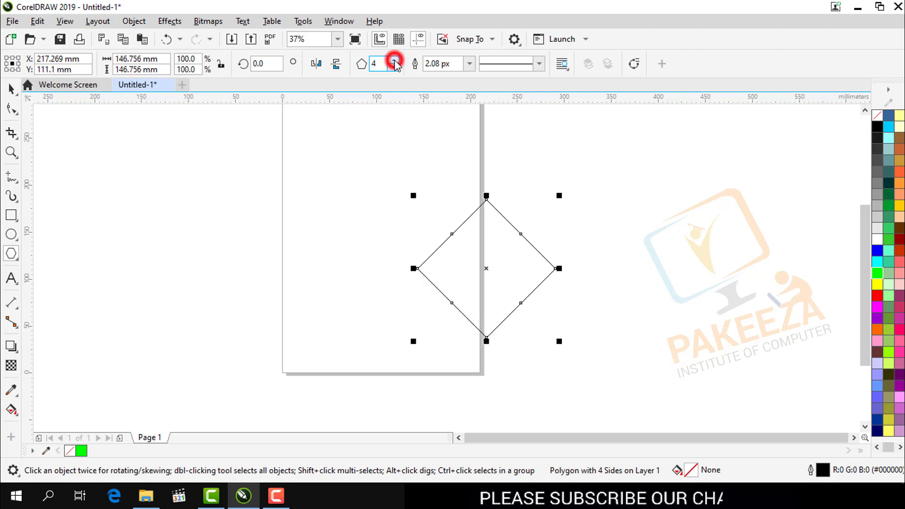
- Set the polygon to 6 sides and move it onto the page, centred at about X 110 mm, Y 148 mm
{"action": "left_click", "coordinate": [394, 60]}
{"action": "left_click", "coordinate": [394, 60]}
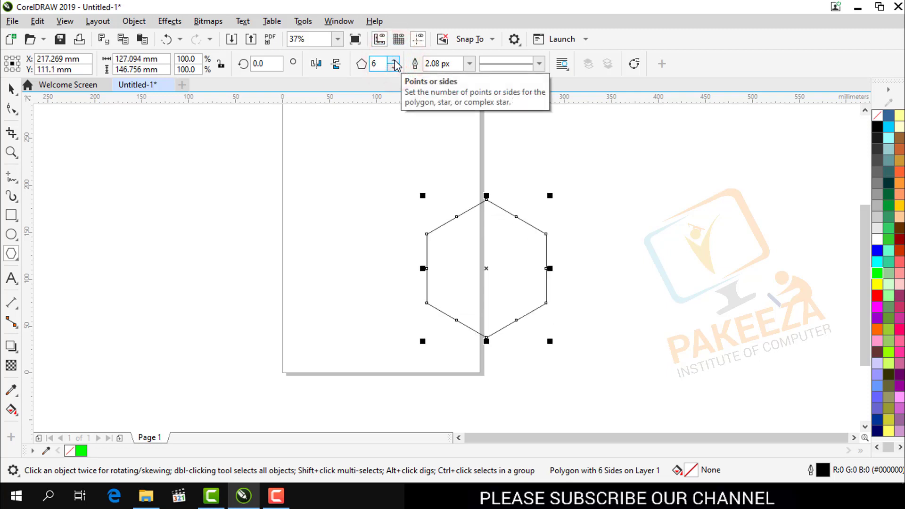
{"action": "left_click", "coordinate": [439, 10]}
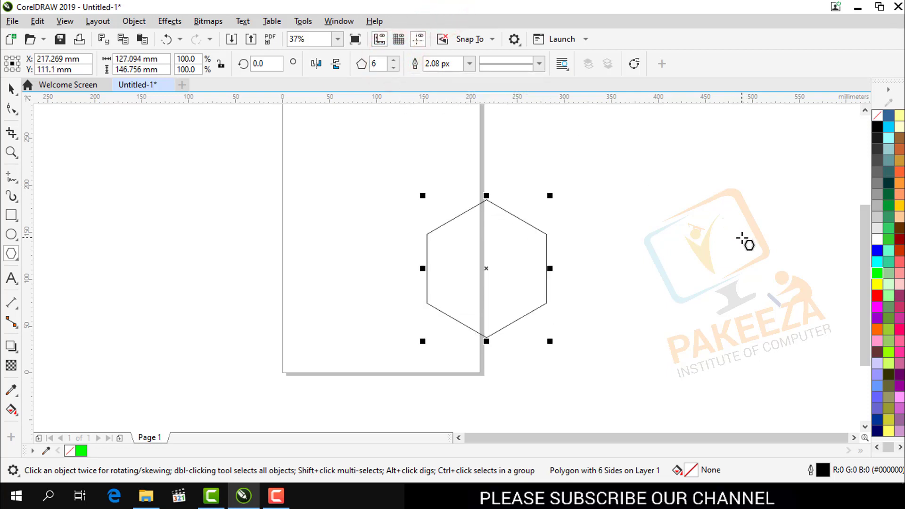
{"action": "left_click_drag", "start_coordinate": [487, 268], "coordinate": [386, 247]}
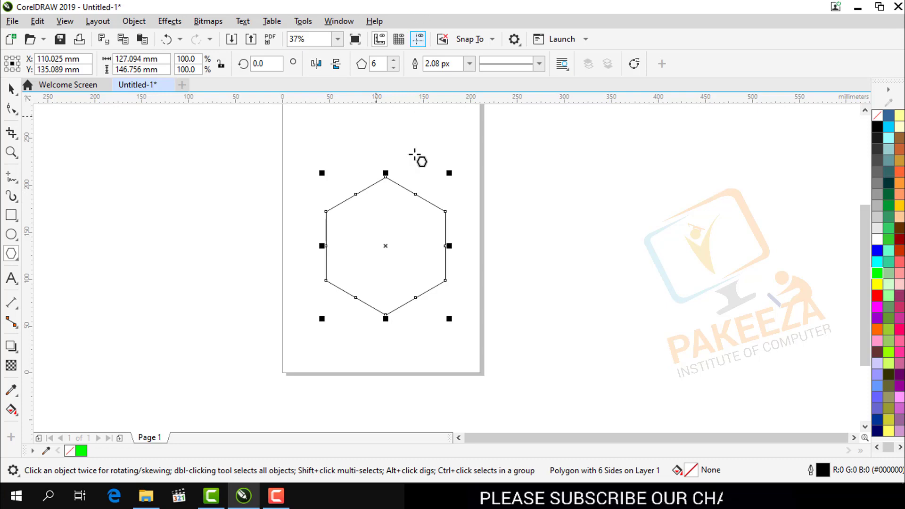
{"action": "mouse_move", "coordinate": [388, 248]}
{"action": "left_mouse_down"}
{"action": "mouse_move", "coordinate": [415, 239]}
{"action": "mouse_move", "coordinate": [384, 241]}
{"action": "mouse_move", "coordinate": [387, 234]}
{"action": "left_mouse_up"}
{"action": "left_click", "coordinate": [385, 234]}
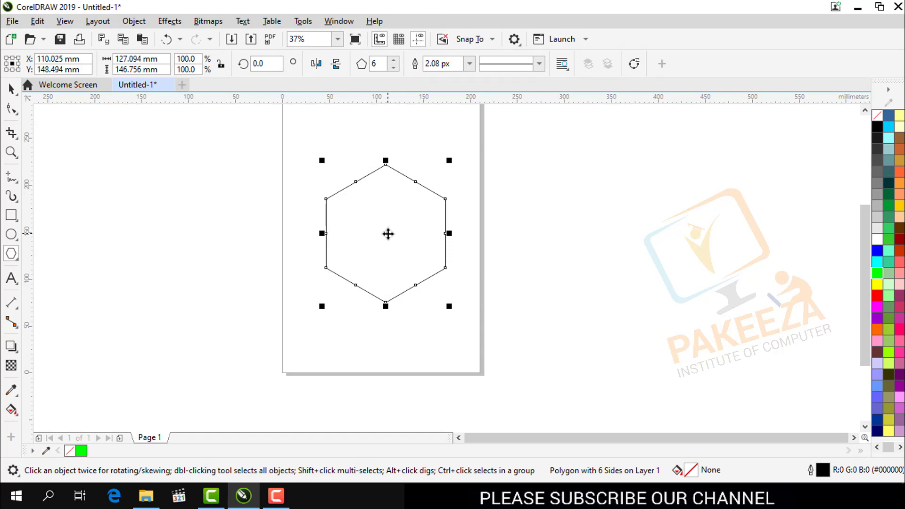
- Set the polygon to 11 sides and pull an edge midpoint node inward to shape it into a star with narrow spikes
{"action": "left_click", "coordinate": [394, 59]}
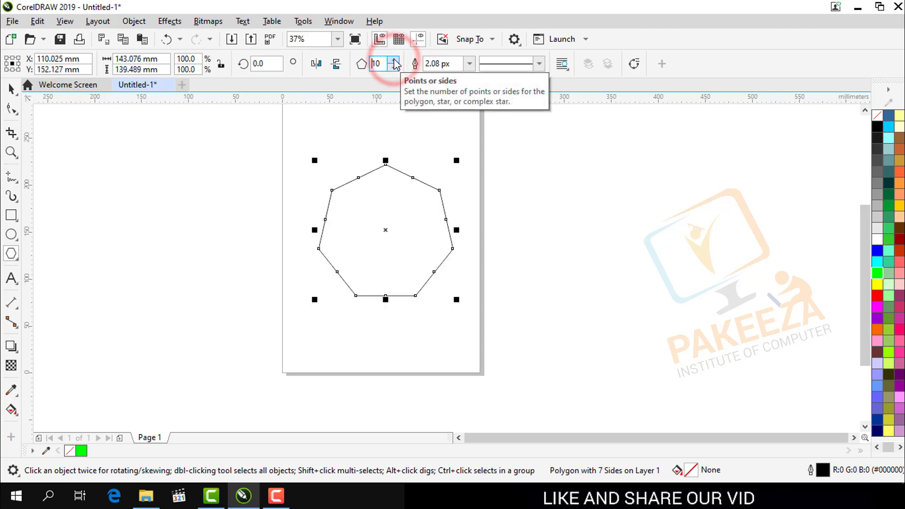
{"action": "left_click", "coordinate": [393, 69]}
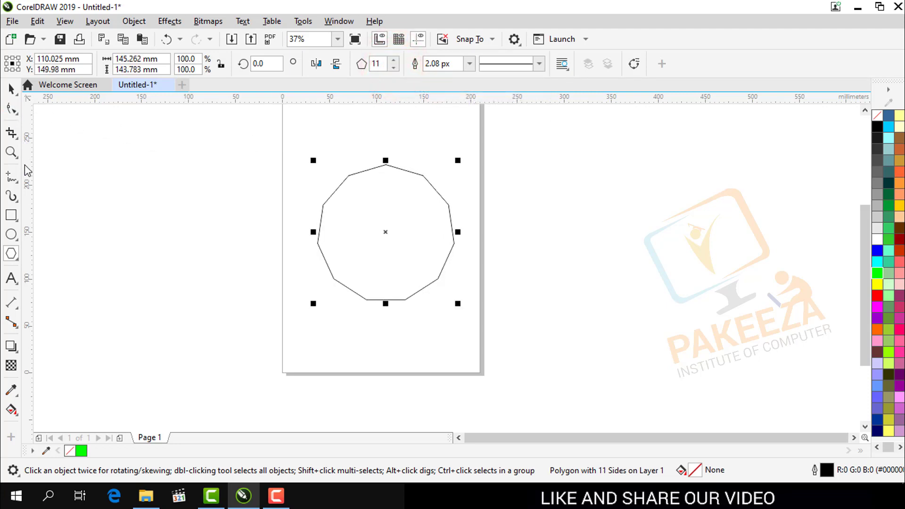
{"action": "left_click", "coordinate": [15, 112]}
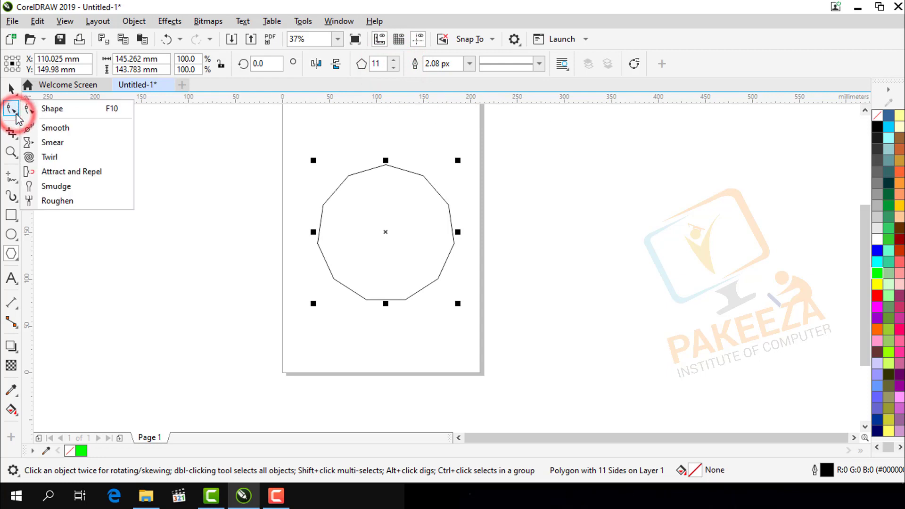
{"action": "left_click", "coordinate": [52, 110]}
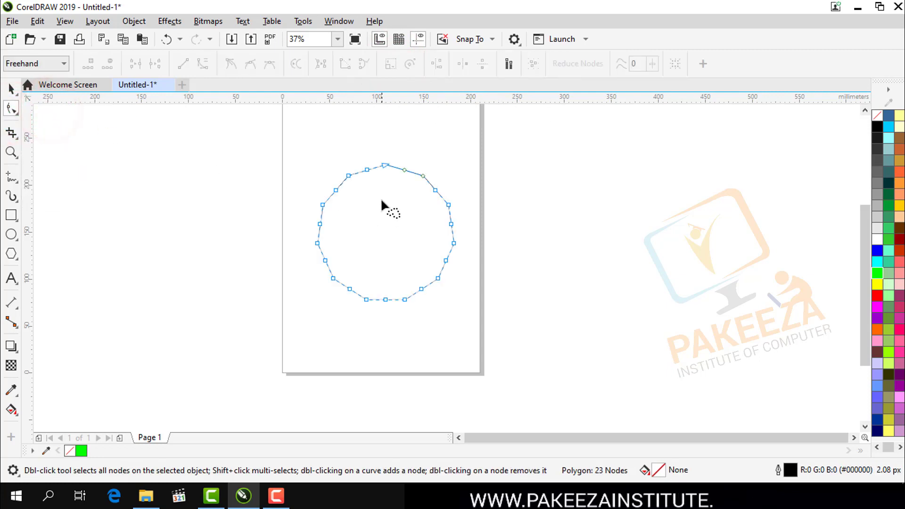
{"action": "left_click_drag", "start_coordinate": [368, 169], "coordinate": [377, 206]}
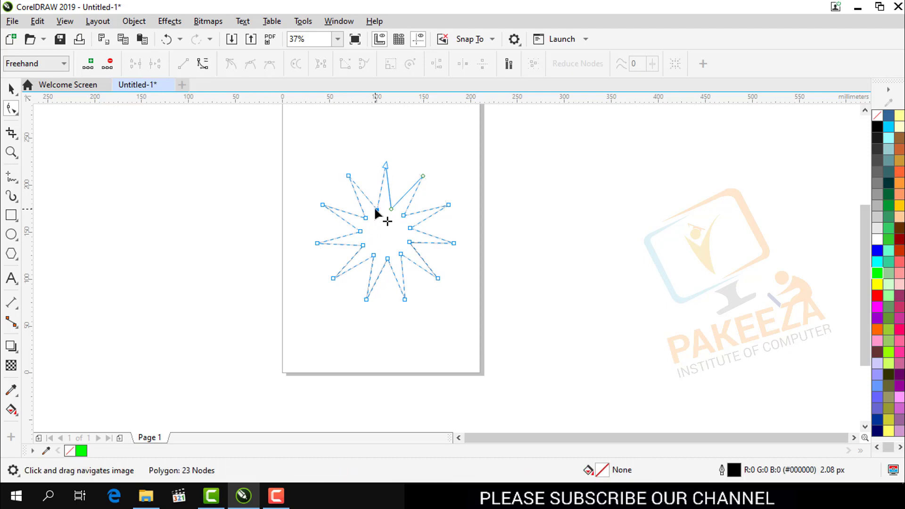
{"action": "left_click_drag", "start_coordinate": [375, 209], "coordinate": [380, 216]}
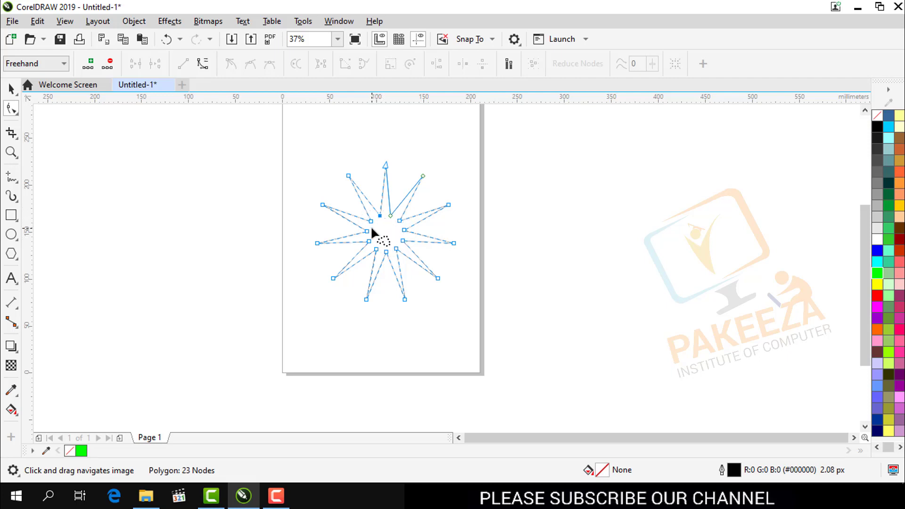
- Fill the star with blue and move it off the page to about X 332 mm, Y 149 mm
{"action": "left_click", "coordinate": [877, 251]}
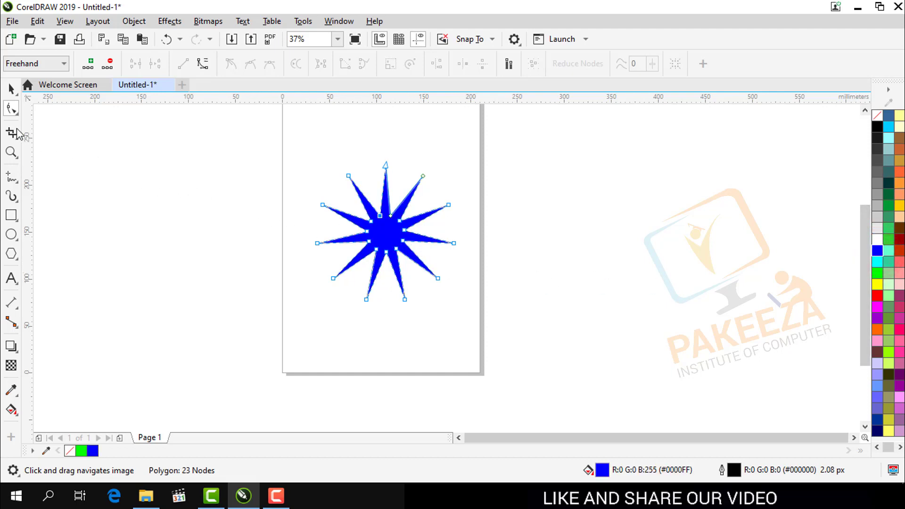
{"action": "left_click", "coordinate": [11, 88]}
{"action": "left_click", "coordinate": [198, 208]}
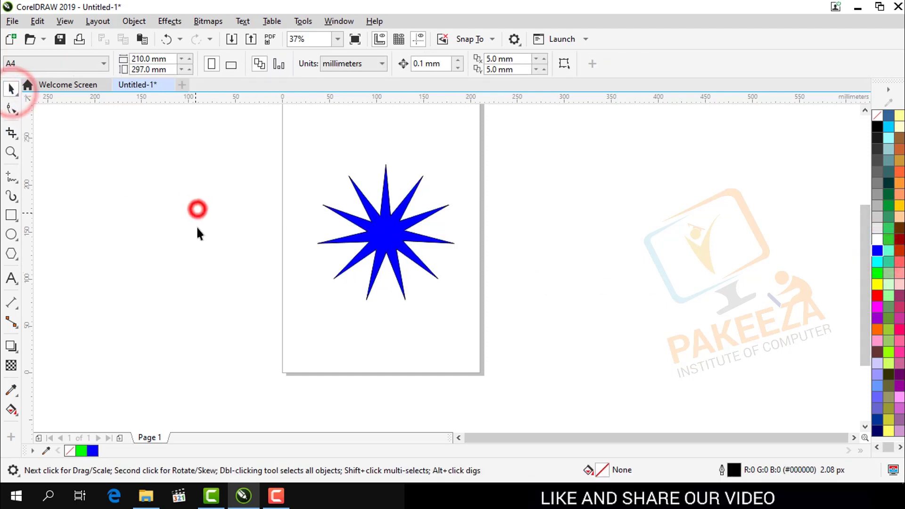
{"action": "left_click", "coordinate": [386, 229]}
{"action": "left_click_drag", "start_coordinate": [385, 229], "coordinate": [592, 231]}
{"action": "scroll", "coordinate": [607, 249], "scroll_direction": "up", "scroll_amount": 2}
{"action": "left_click", "coordinate": [115, 210]}
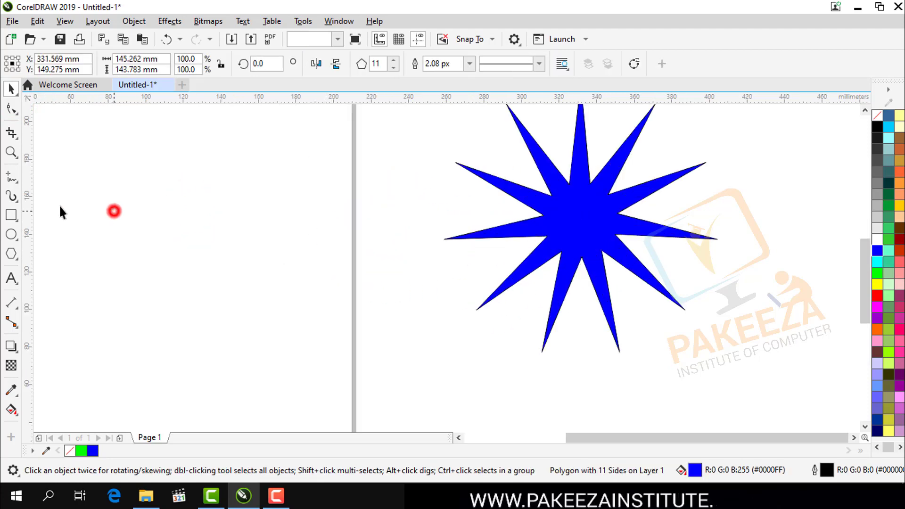
- Draw a circle about 26 by 28 mm inside the blue star and move it to the star's centre
{"action": "left_click", "coordinate": [14, 236]}
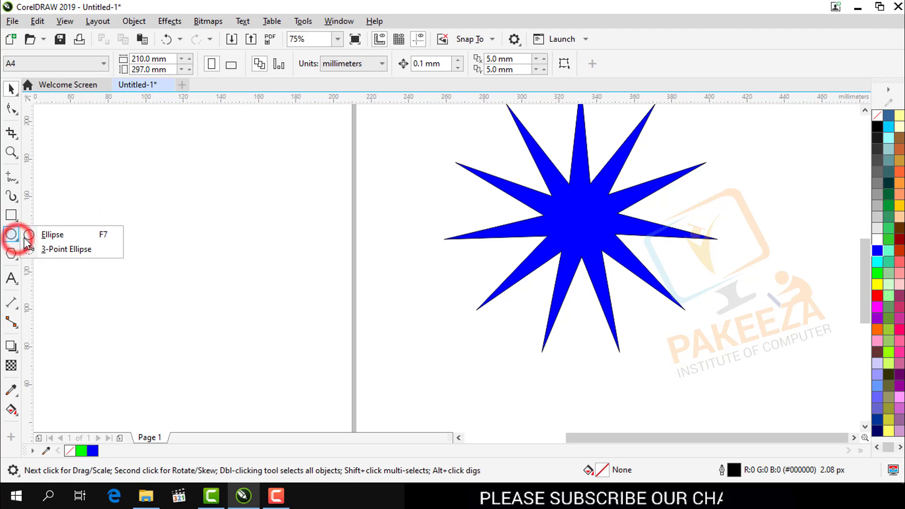
{"action": "left_click", "coordinate": [38, 233]}
{"action": "left_click_drag", "start_coordinate": [557, 201], "coordinate": [608, 252]}
{"action": "left_click", "coordinate": [10, 88]}
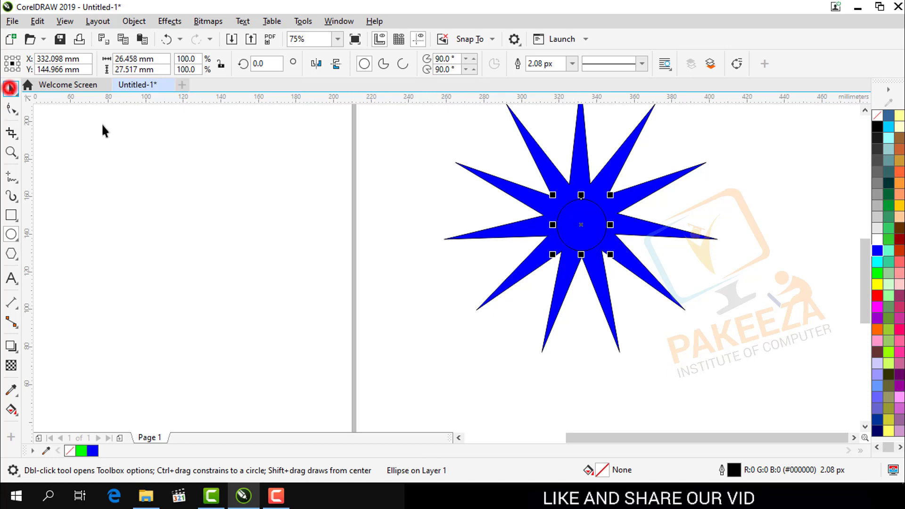
{"action": "left_click", "coordinate": [580, 224]}
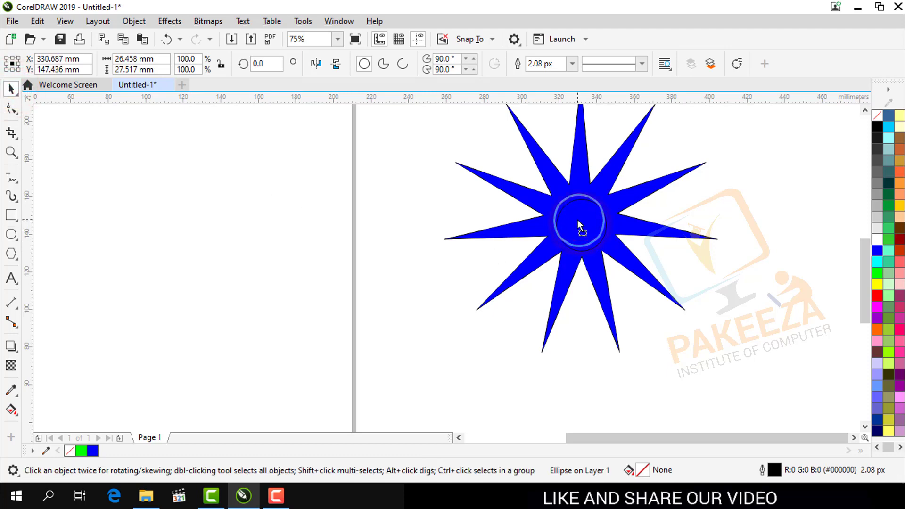
{"action": "left_click_drag", "start_coordinate": [578, 220], "coordinate": [578, 220]}
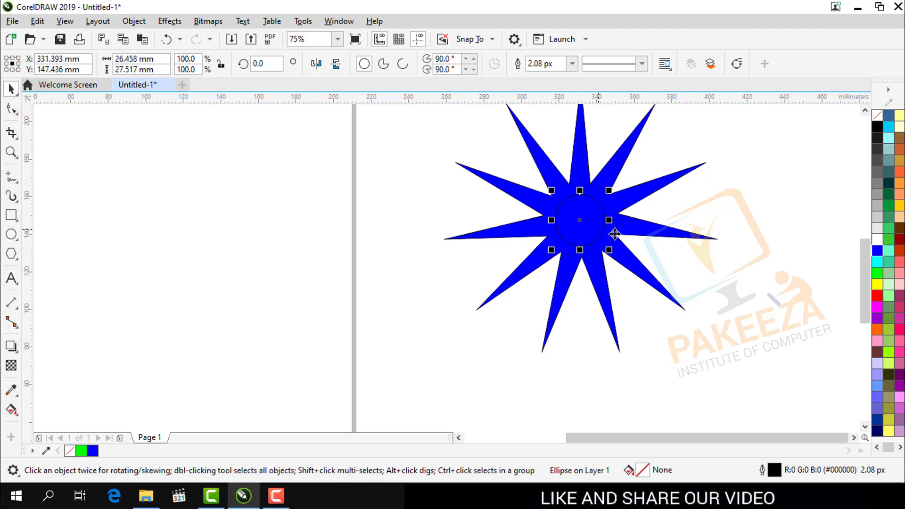
- Fill the small circle at the star's centre with bright green and deselect it
{"action": "left_click", "coordinate": [877, 239]}
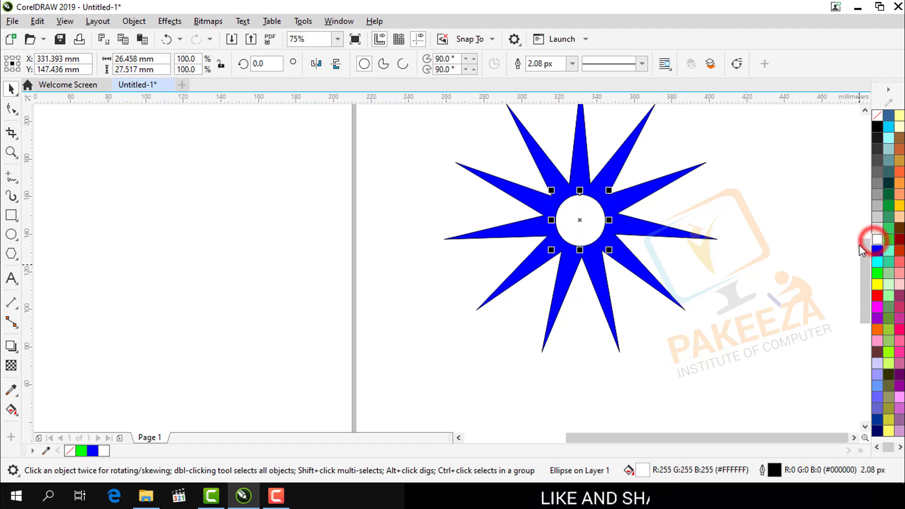
{"action": "left_click", "coordinate": [878, 274]}
{"action": "left_click", "coordinate": [774, 253]}
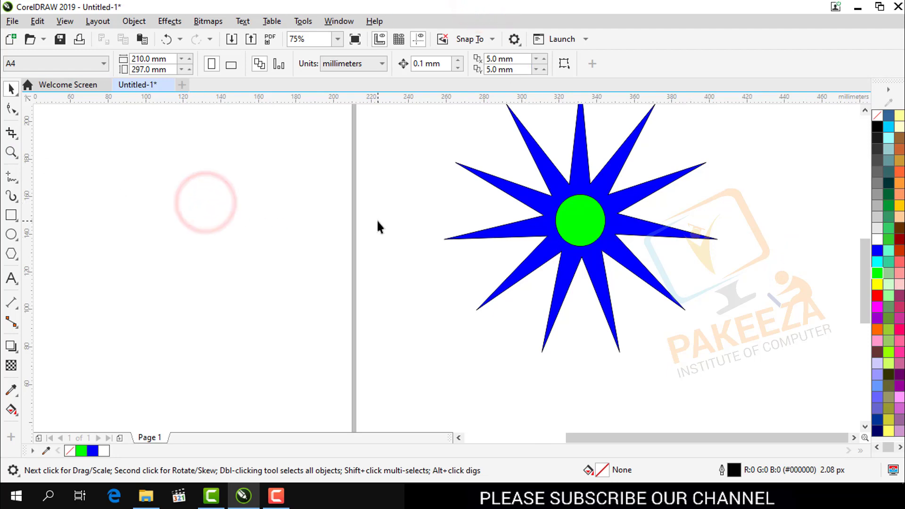
- Select the blue star together with its green circle and move both to about X 624 mm, Y 225 mm
{"action": "scroll", "coordinate": [377, 219], "scroll_direction": "down", "scroll_amount": 2}
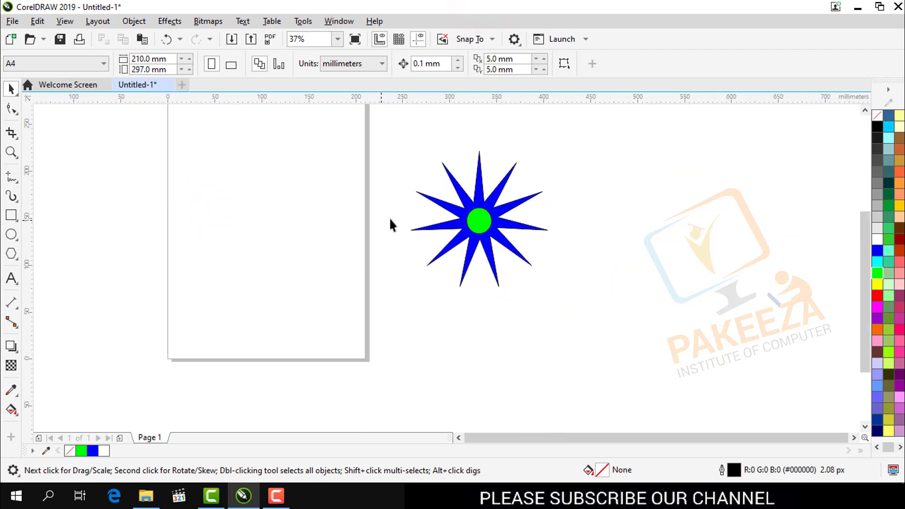
{"action": "left_click", "coordinate": [865, 233]}
{"action": "left_click_drag", "start_coordinate": [865, 236], "coordinate": [871, 208]}
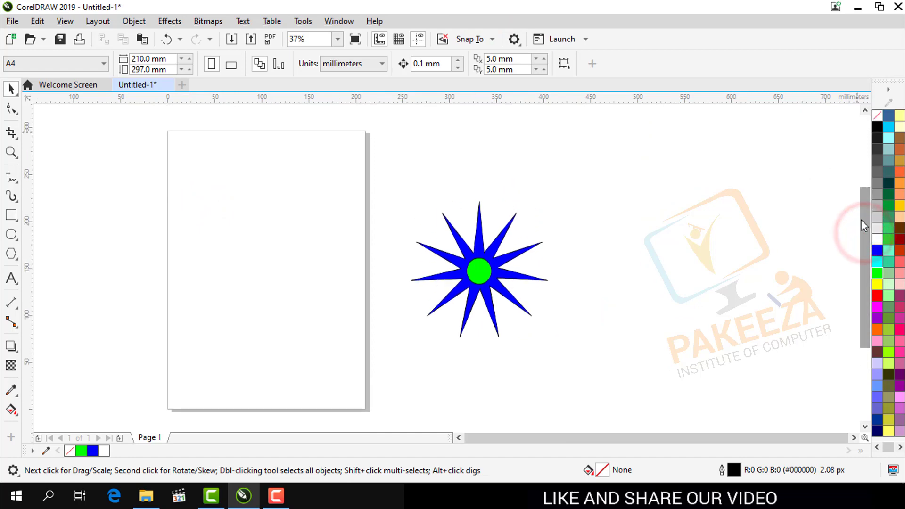
{"action": "left_click_drag", "start_coordinate": [483, 283], "coordinate": [588, 354]}
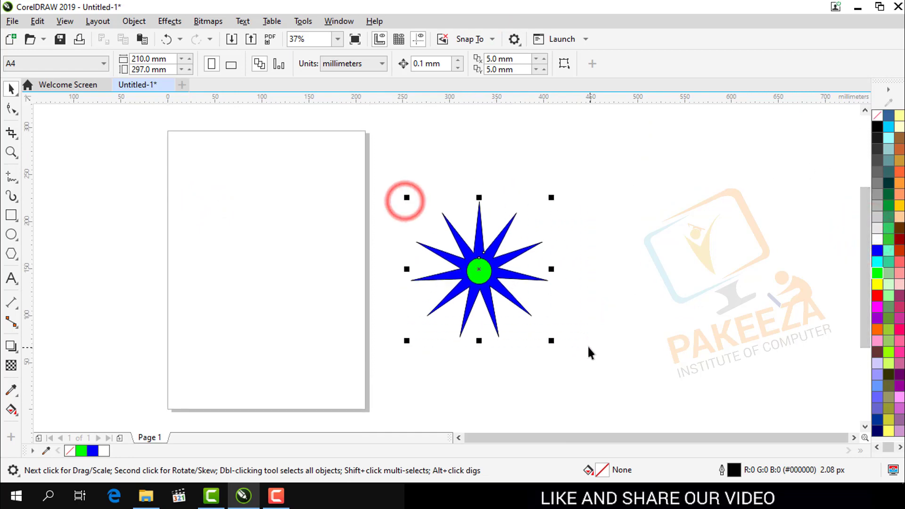
{"action": "left_click_drag", "start_coordinate": [479, 270], "coordinate": [752, 196]}
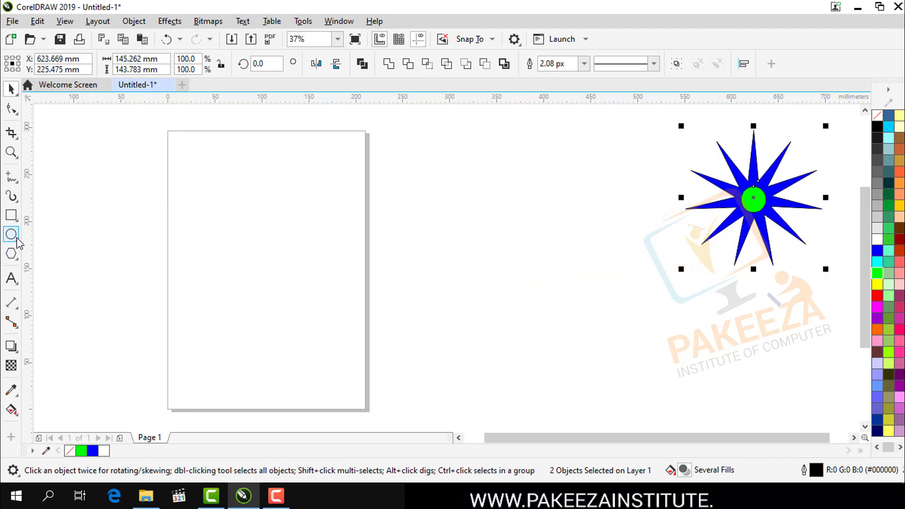
- Draw a five-sided polygon about 109 by 127 mm in the empty area between the page and the blue star
{"action": "left_click", "coordinate": [14, 238]}
{"action": "left_click", "coordinate": [13, 255]}
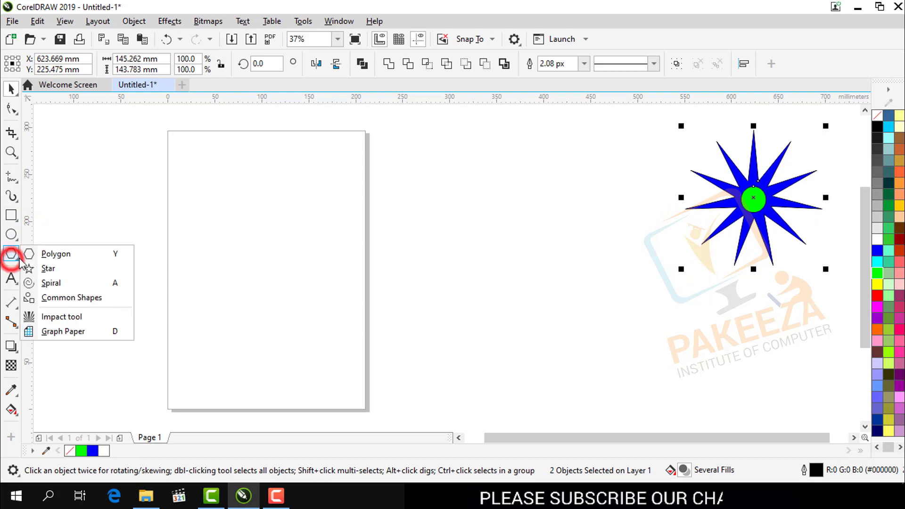
{"action": "left_click", "coordinate": [52, 254]}
{"action": "left_click_drag", "start_coordinate": [455, 218], "coordinate": [563, 352]}
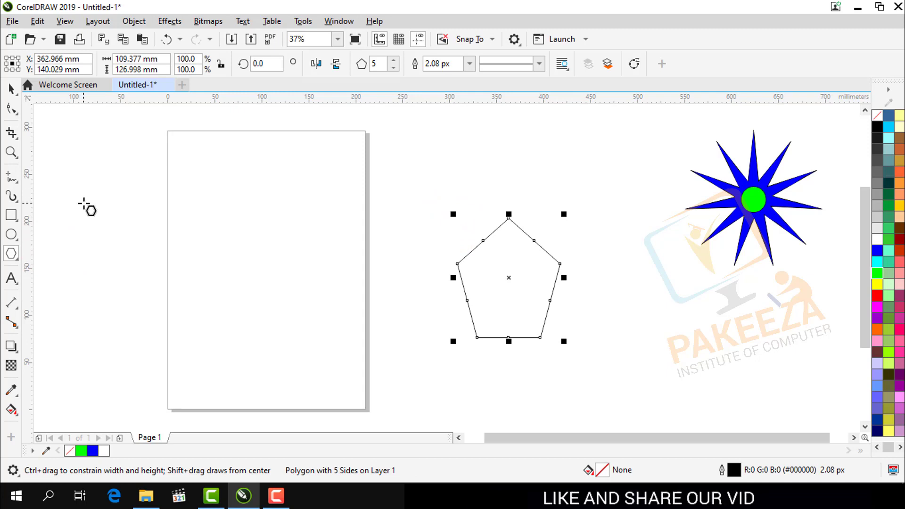
- Set the new polygon to 10 sides and stretch it to about 134 mm wide
{"action": "left_click", "coordinate": [394, 60]}
{"action": "left_click", "coordinate": [394, 61]}
{"action": "left_click", "coordinate": [394, 61]}
{"action": "left_click", "coordinate": [394, 61]}
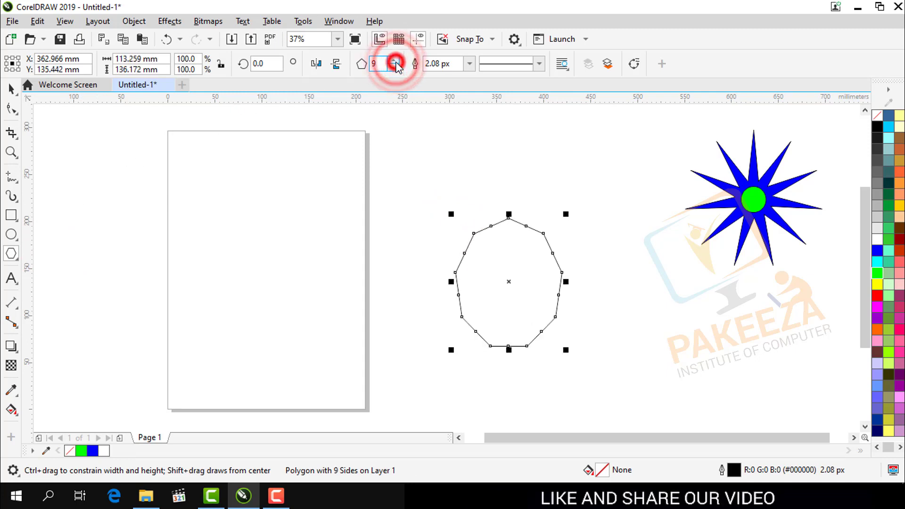
{"action": "left_click", "coordinate": [394, 61]}
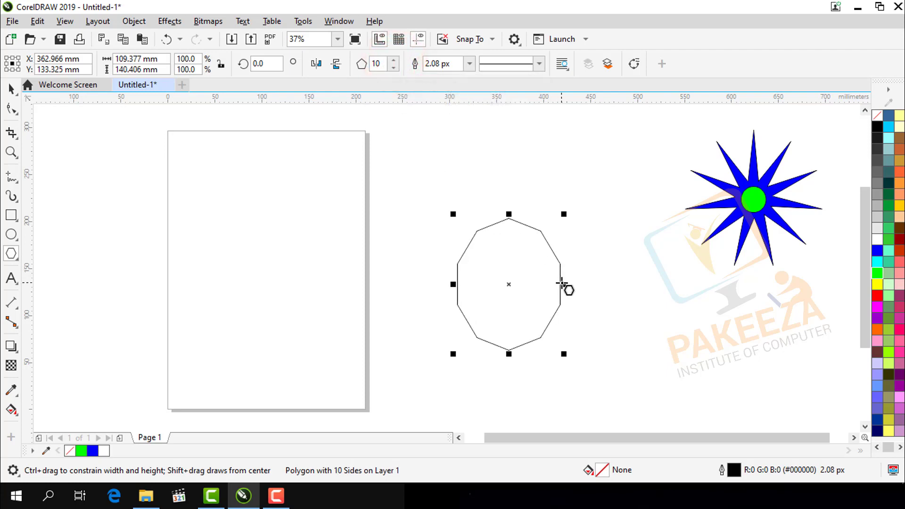
{"action": "left_click_drag", "start_coordinate": [562, 283], "coordinate": [586, 284]}
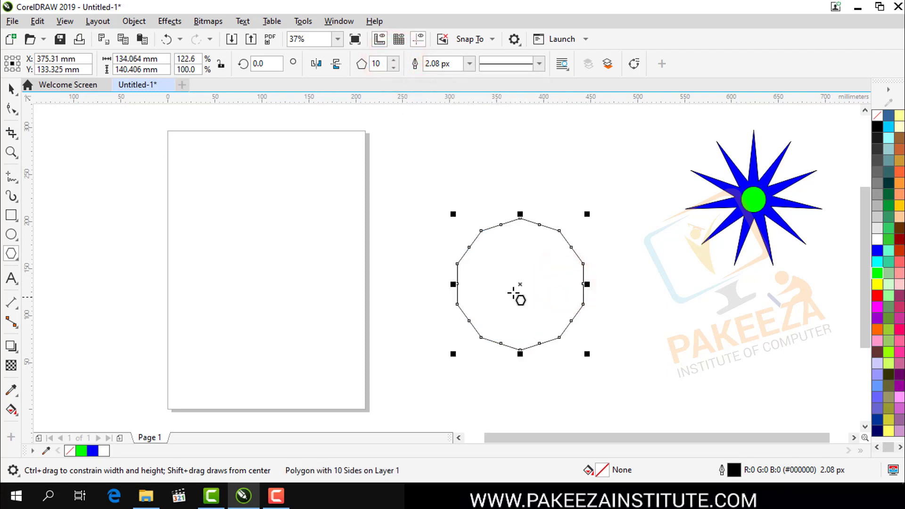
- Pull an edge midpoint node of the 10-sided polygon inward to form a star and fill it with red
{"action": "left_click", "coordinate": [17, 114]}
{"action": "left_click", "coordinate": [469, 248]}
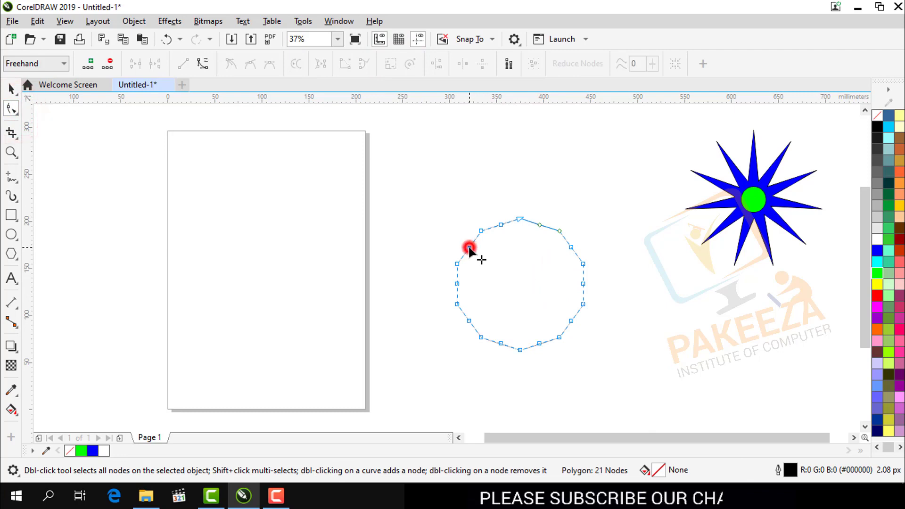
{"action": "left_click_drag", "start_coordinate": [469, 248], "coordinate": [498, 266]}
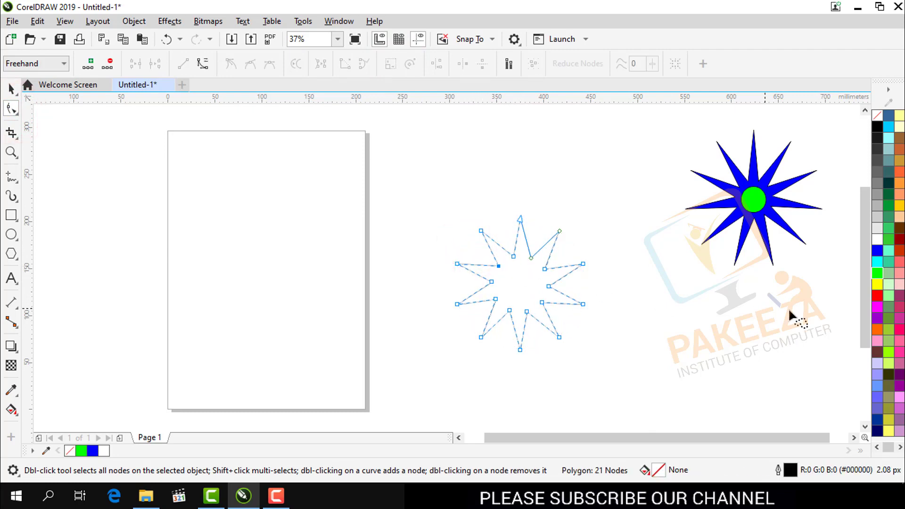
{"action": "left_click", "coordinate": [877, 295]}
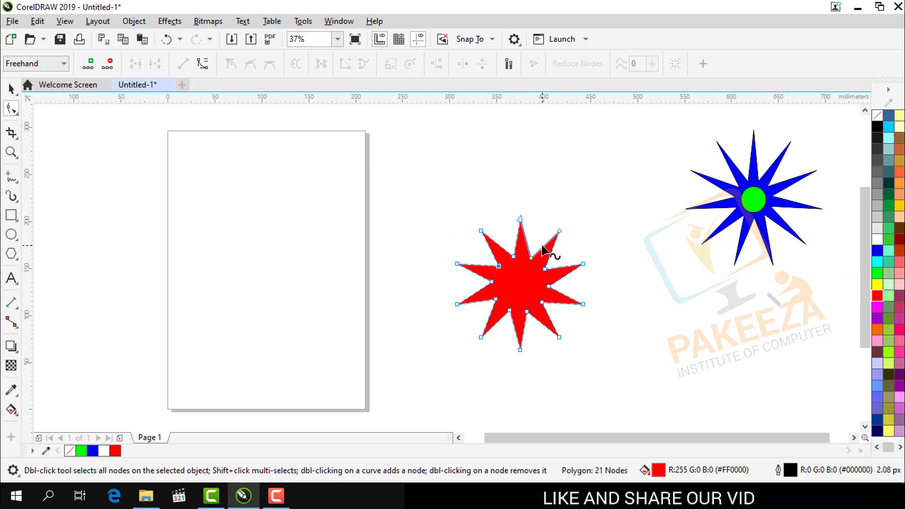
- Convert one edge of the red star's spike beside the top spike from a line to a curve
{"action": "scroll", "coordinate": [542, 245], "scroll_direction": "up", "scroll_amount": 3}
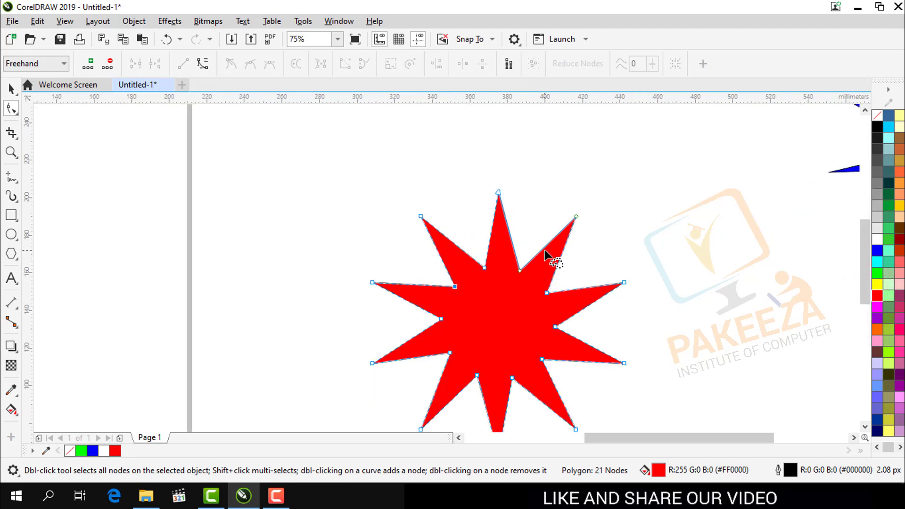
{"action": "right_click", "coordinate": [544, 248]}
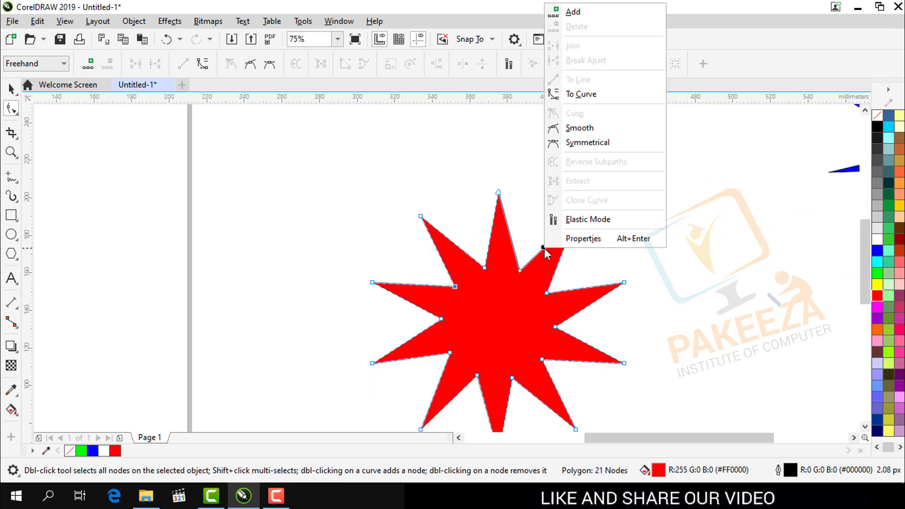
{"action": "left_click", "coordinate": [589, 95]}
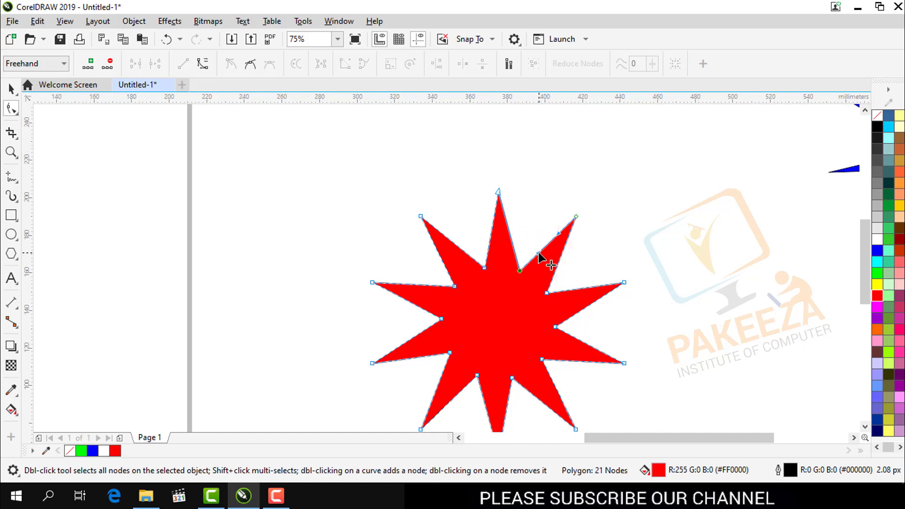
- Pull the curve's inner control handle outward to bow the star's edges, and move it back to the edge near the spike's tip
{"action": "left_click_drag", "start_coordinate": [538, 252], "coordinate": [539, 219]}
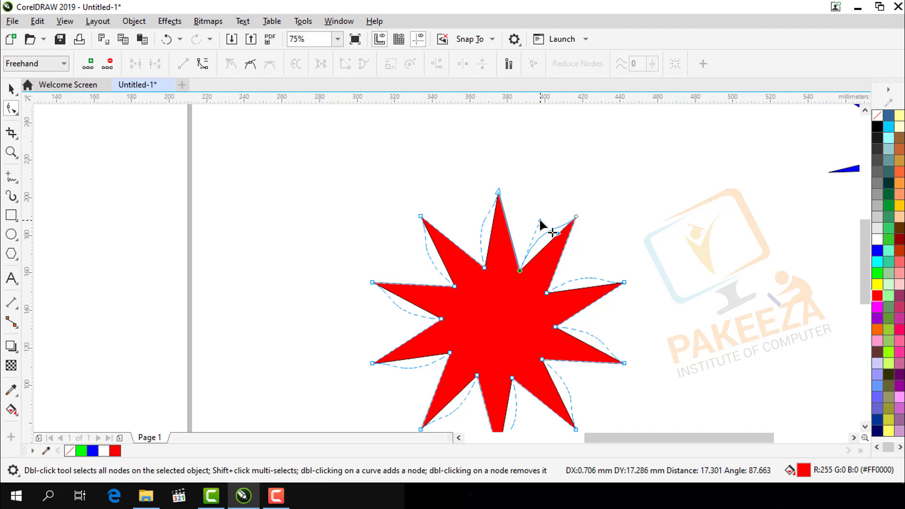
{"action": "left_click_drag", "start_coordinate": [540, 219], "coordinate": [540, 219]}
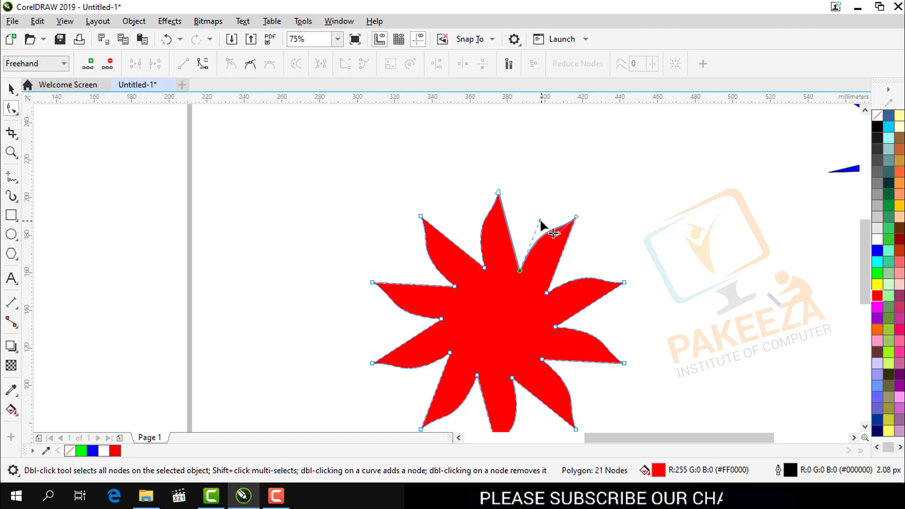
{"action": "left_click_drag", "start_coordinate": [541, 221], "coordinate": [579, 234]}
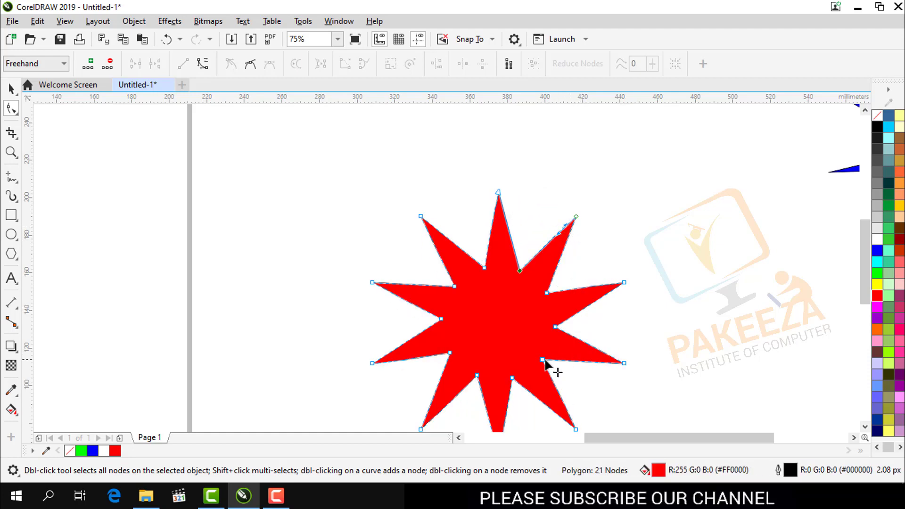